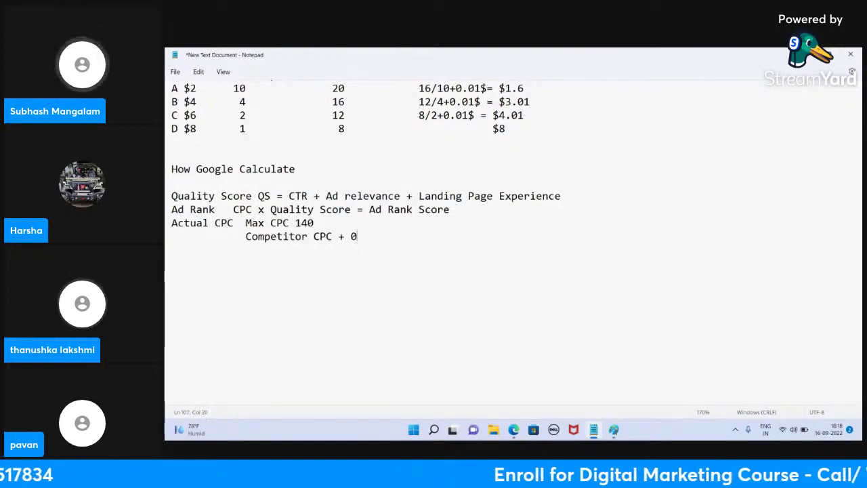
Complete the competitor CPC line with 0.01$ and add an indented line "Competitor Ad Rank score" after a blank line
{"action": "type", "text": "1$"}
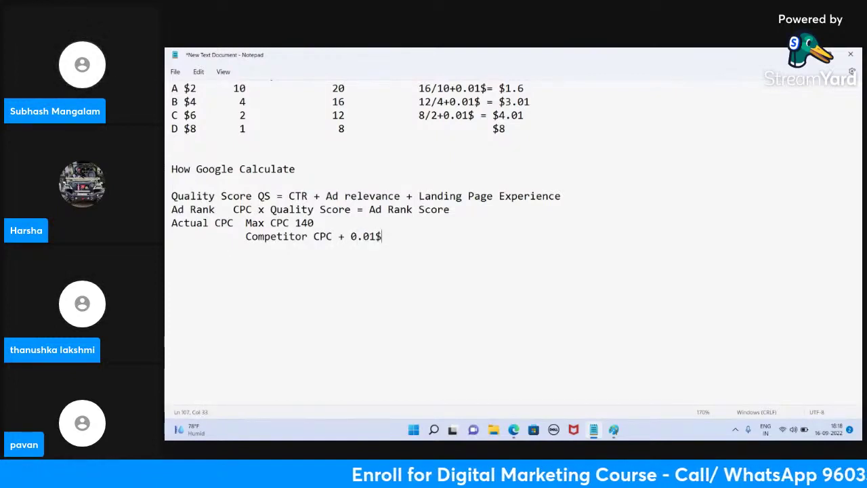
{"action": "key", "text": "Return"}
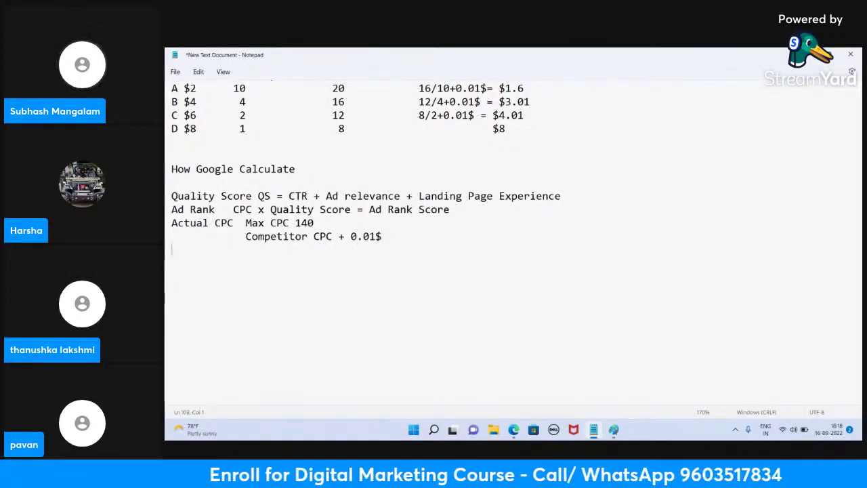
{"action": "key", "text": "Return"}
{"action": "type", "text": "Comp"}
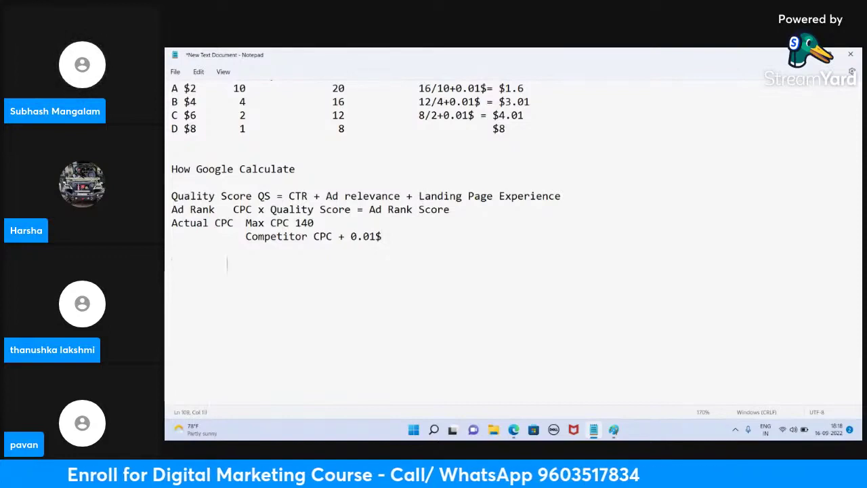
{"action": "type", "text": "etir"}
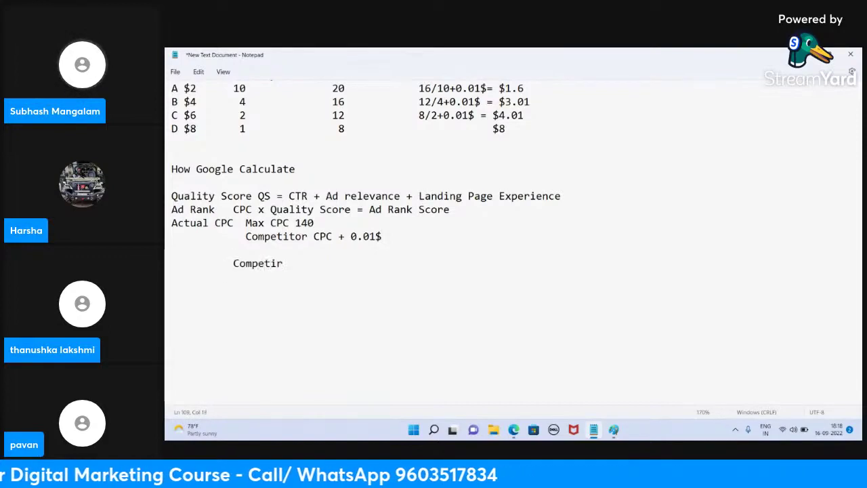
{"action": "key", "text": "BackSpace"}
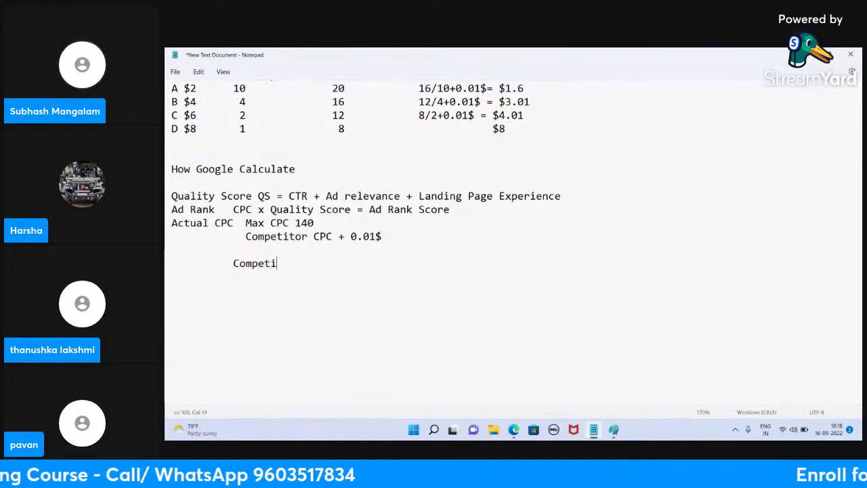
{"action": "type", "text": "tor Ad Rank score"}
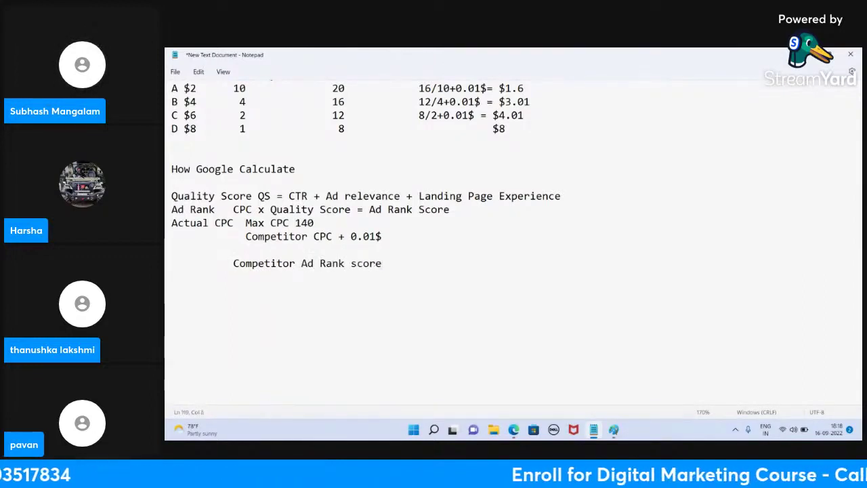
Finish the formula with a dashed fraction line, "Your Quality score" beneath it, and "+ 0.01$" beside the dashes
{"action": "key", "text": "Return"}
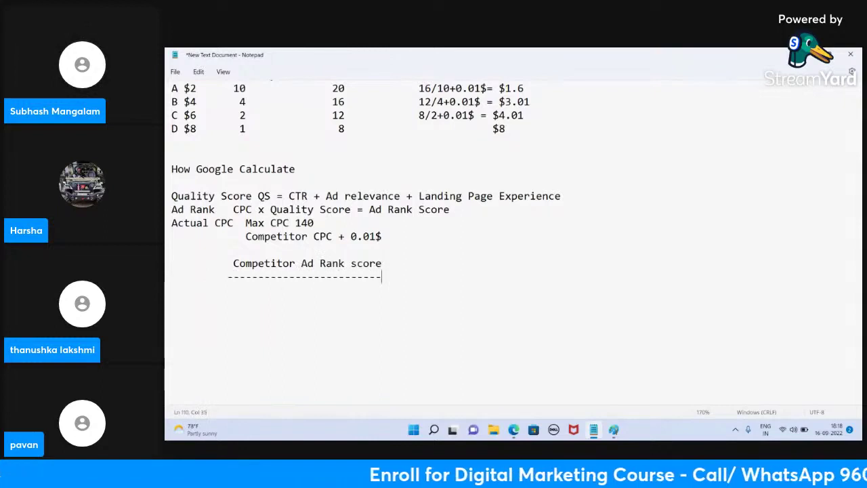
{"action": "key", "text": "Return"}
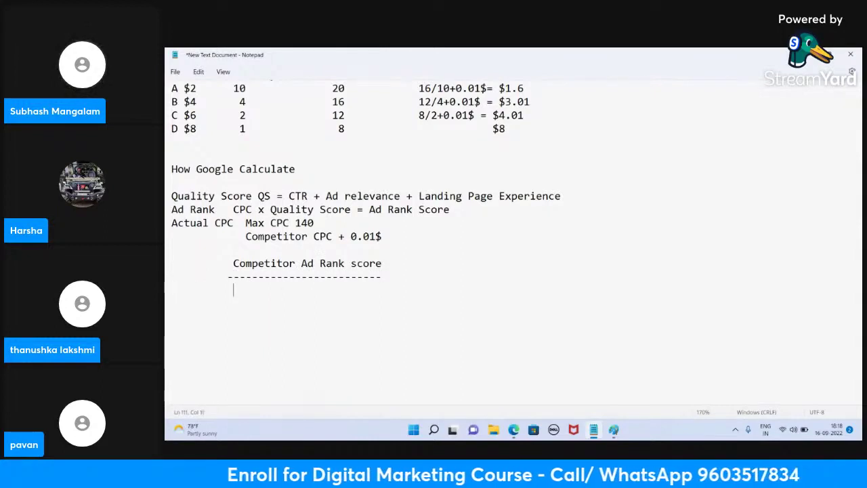
{"action": "type", "text": "Your Quality score"}
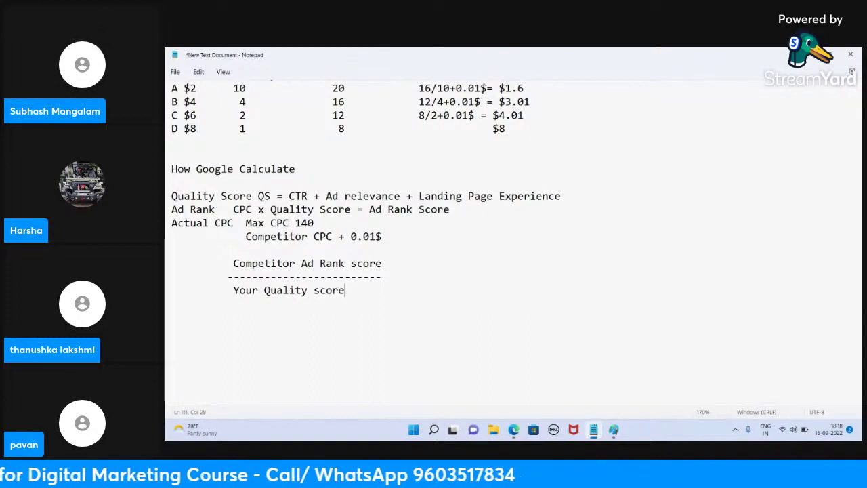
{"action": "left_click", "coordinate": [383, 276]}
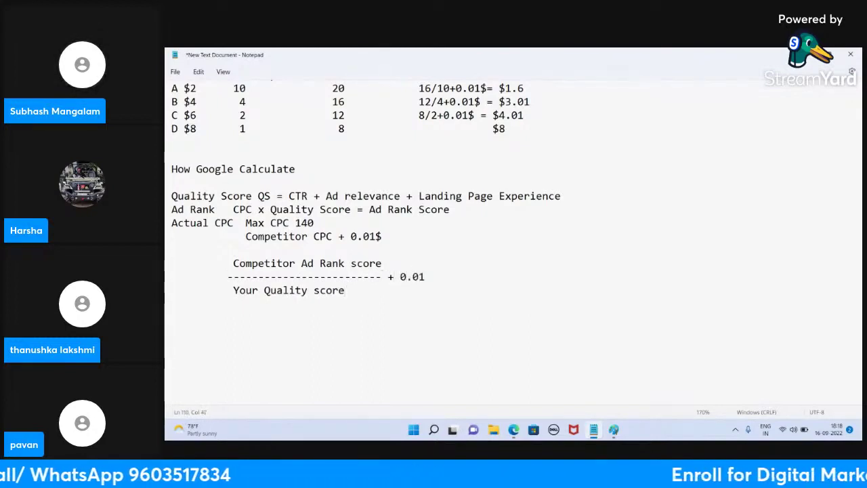
{"action": "type", "text": "+ 0.01$"}
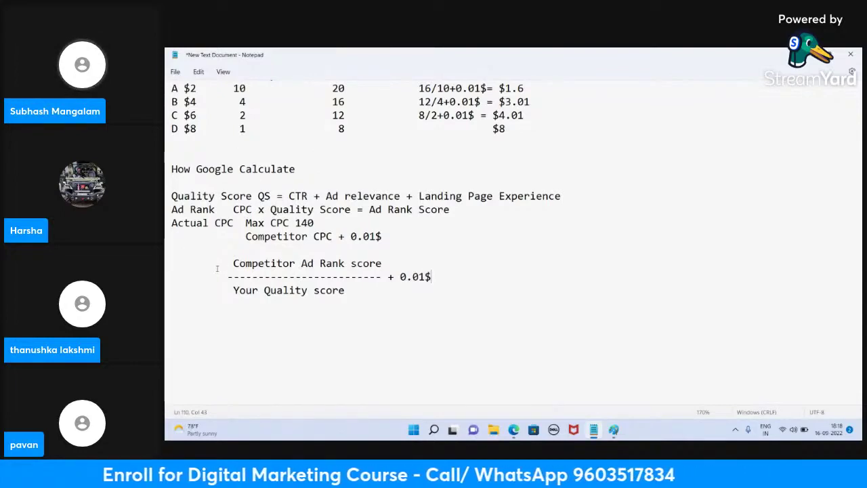
Review the earlier notes on click-through rate, Actual CPC and why an ad is not appearing
{"action": "scroll", "coordinate": [428, 245], "scroll_direction": "up", "scroll_amount": 2}
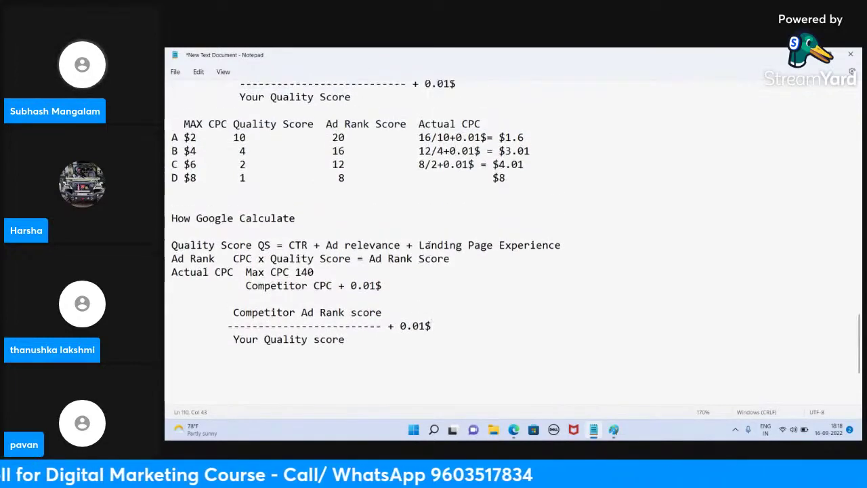
{"action": "scroll", "coordinate": [428, 245], "scroll_direction": "up", "scroll_amount": 15}
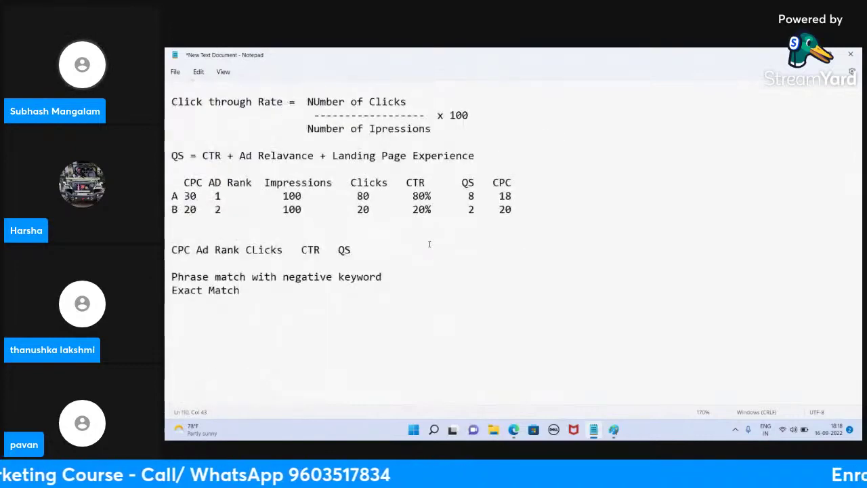
{"action": "scroll", "coordinate": [429, 244], "scroll_direction": "down", "scroll_amount": 20}
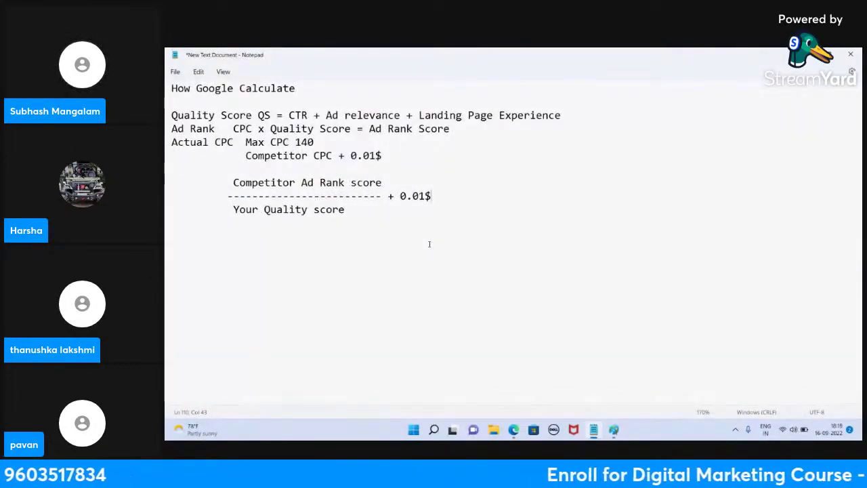
{"action": "scroll", "coordinate": [429, 244], "scroll_direction": "up", "scroll_amount": 4}
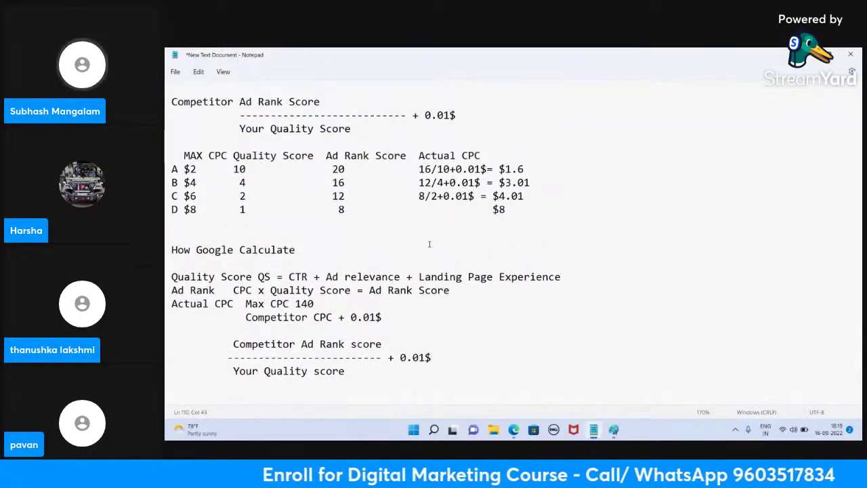
{"action": "scroll", "coordinate": [429, 243], "scroll_direction": "up", "scroll_amount": 6}
{"action": "scroll", "coordinate": [428, 244], "scroll_direction": "up", "scroll_amount": 8}
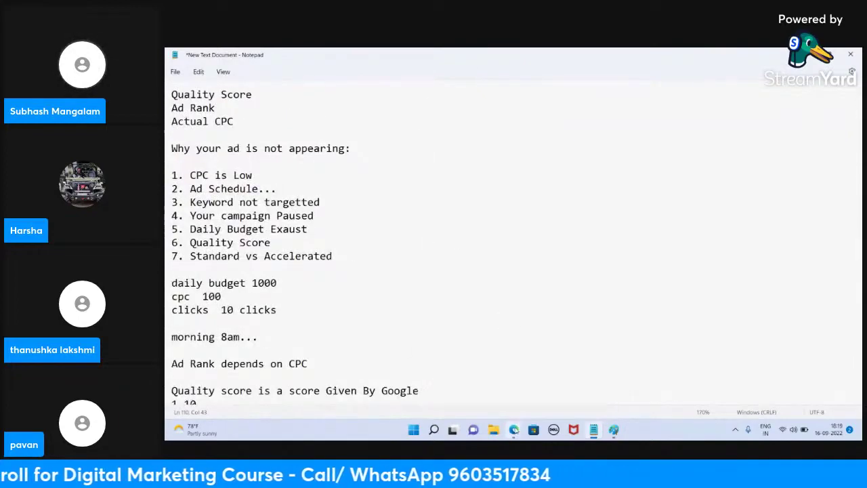
Switch to the Edge browser and open google.com/ads in a new tab
{"action": "mouse_move", "coordinate": [513, 430]}
{"action": "left_click", "coordinate": [498, 359]}
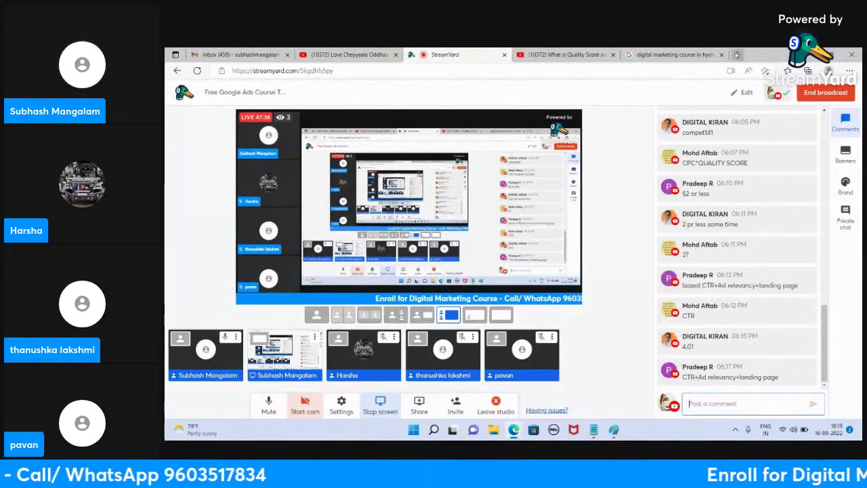
{"action": "left_click", "coordinate": [737, 54]}
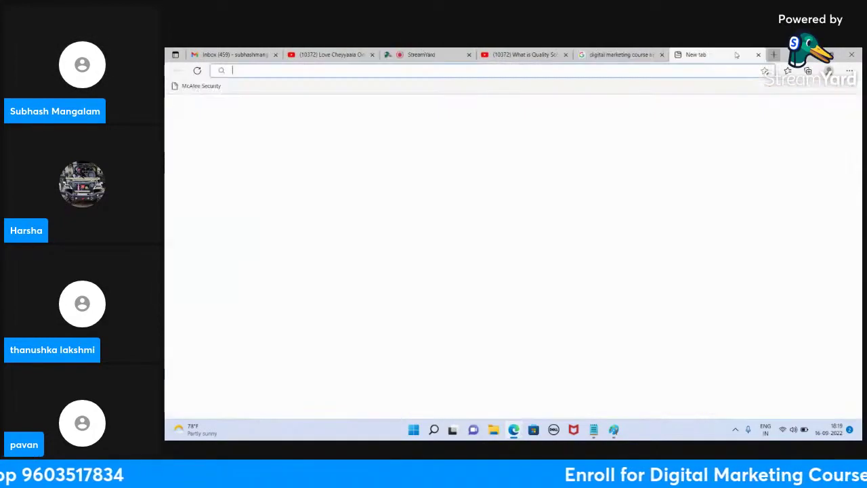
{"action": "type", "text": "google.com/ads"}
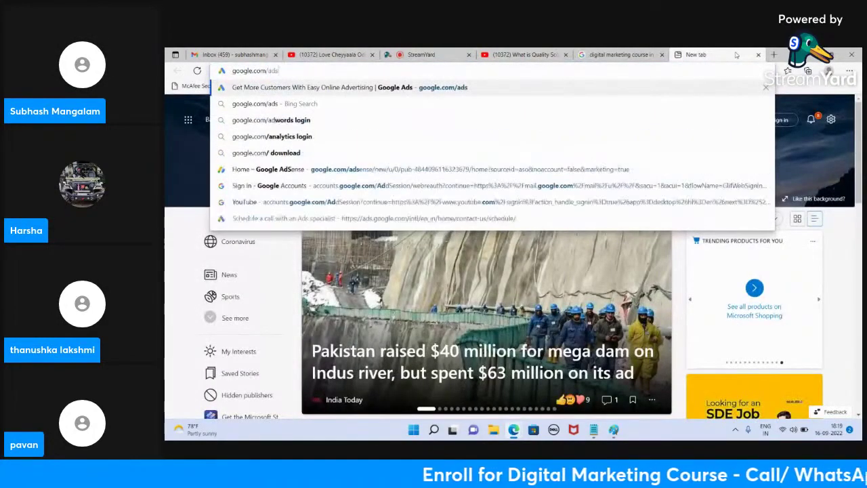
{"action": "key", "text": "Return"}
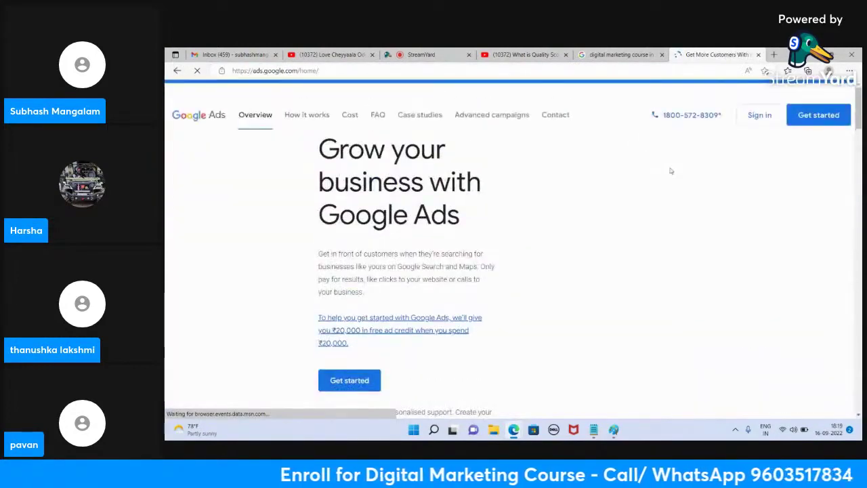
Sign in to Google Ads with the second listed Google account, entering the account password
{"action": "left_click", "coordinate": [760, 116]}
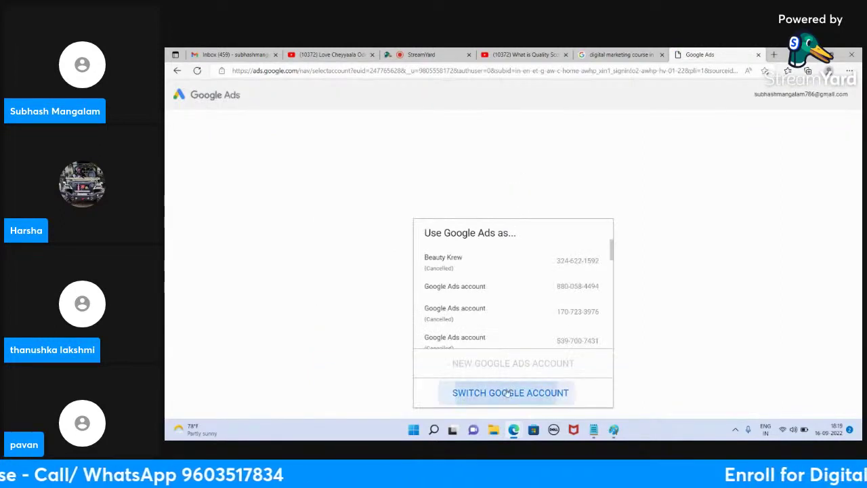
{"action": "left_click", "coordinate": [508, 393]}
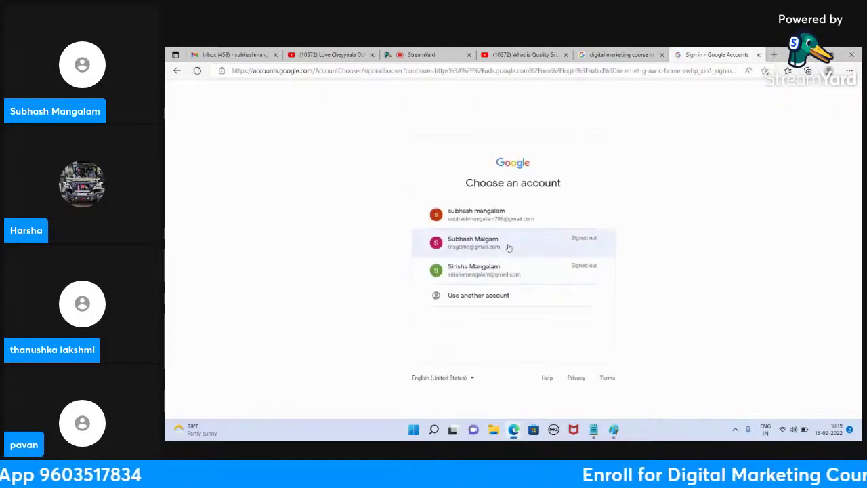
{"action": "left_click", "coordinate": [509, 244]}
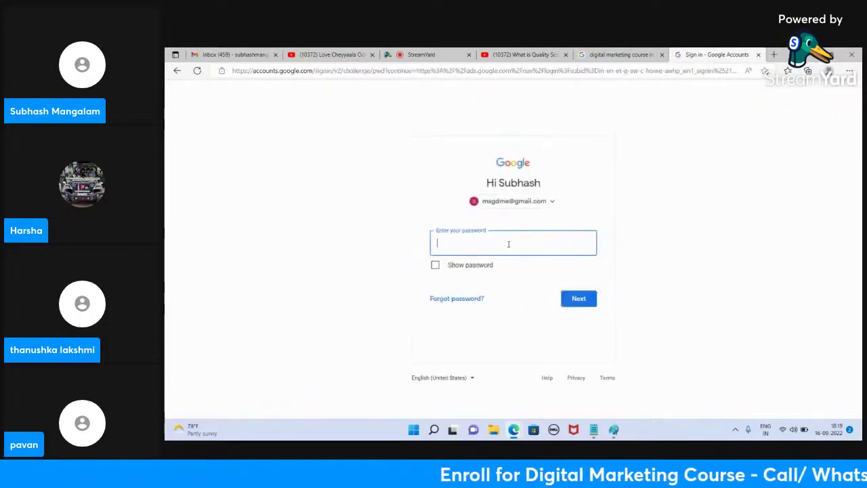
{"action": "type", "text": "***"}
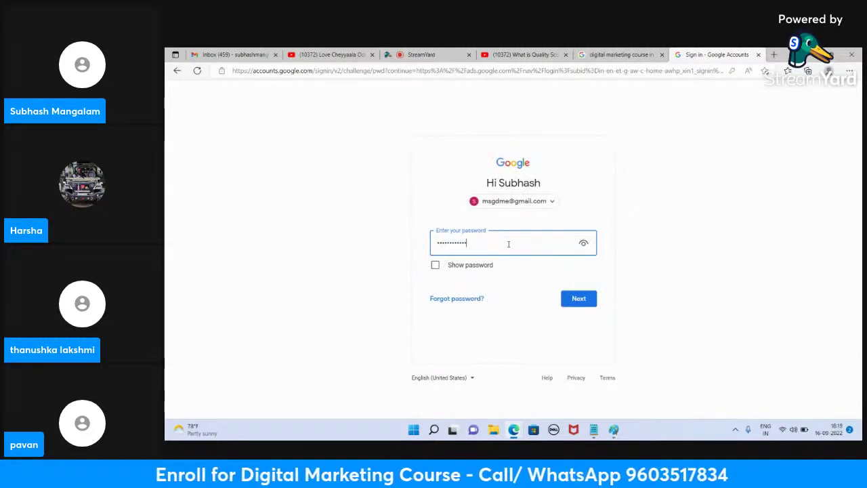
{"action": "key", "text": "Return"}
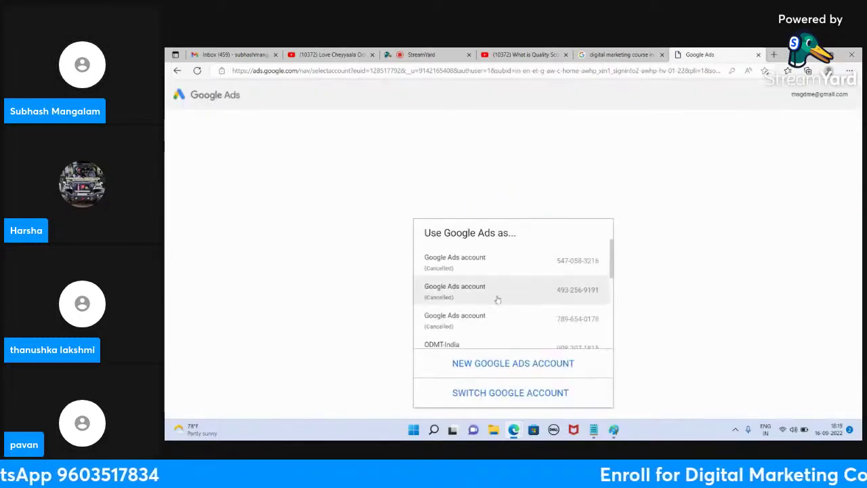
Open the NSP software solutions account in Google Ads, checking the StreamYard broadcast comments while it loads
{"action": "scroll", "coordinate": [497, 298], "scroll_direction": "down", "scroll_amount": 5}
{"action": "scroll", "coordinate": [498, 299], "scroll_direction": "up", "scroll_amount": 2}
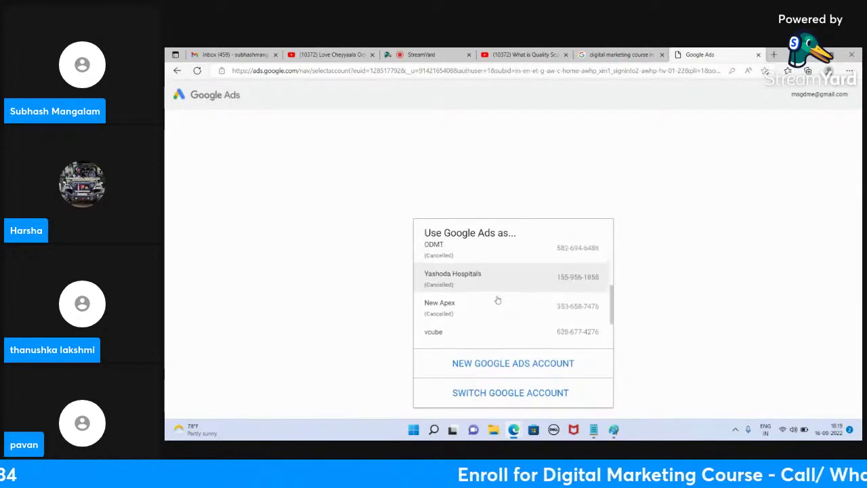
{"action": "scroll", "coordinate": [498, 300], "scroll_direction": "down", "scroll_amount": 4}
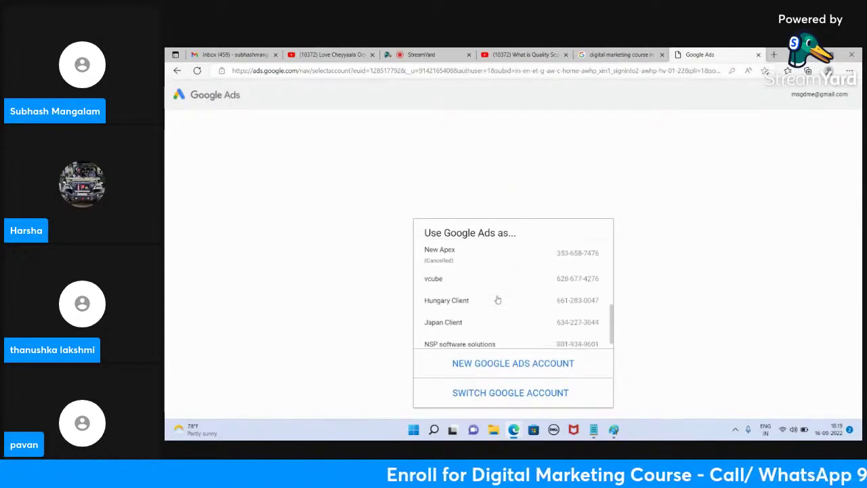
{"action": "left_click", "coordinate": [464, 334]}
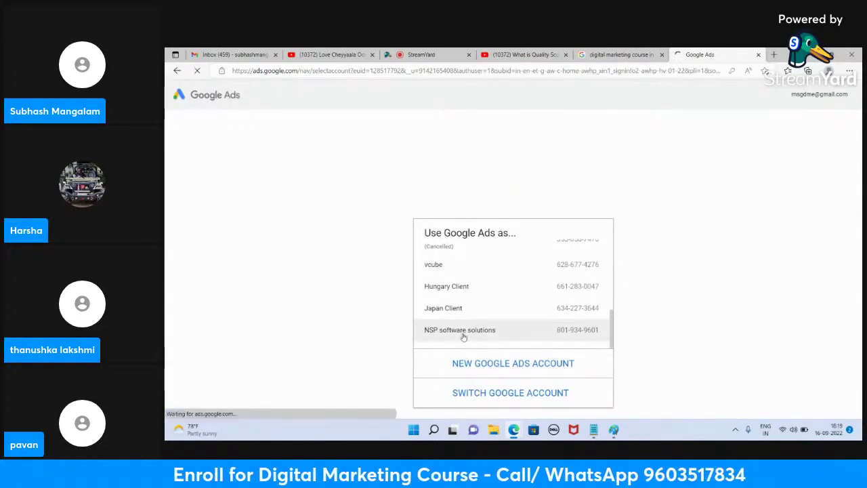
{"action": "key", "text": "ctrl+3"}
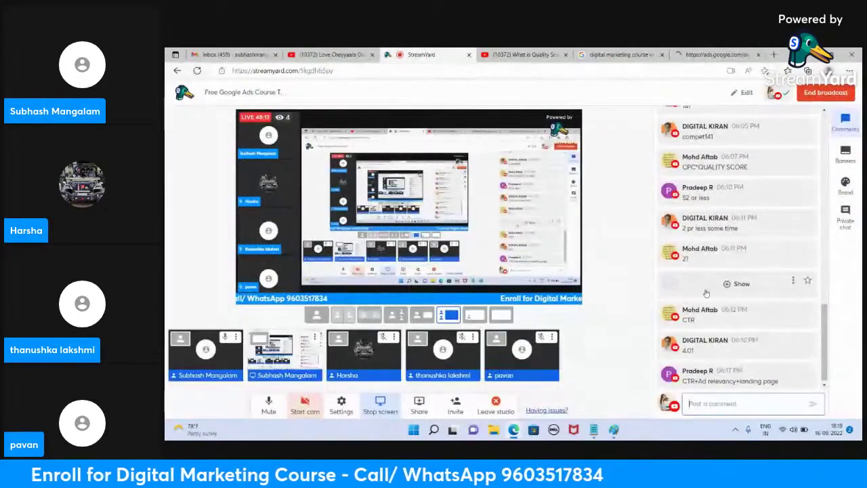
{"action": "left_click", "coordinate": [698, 54]}
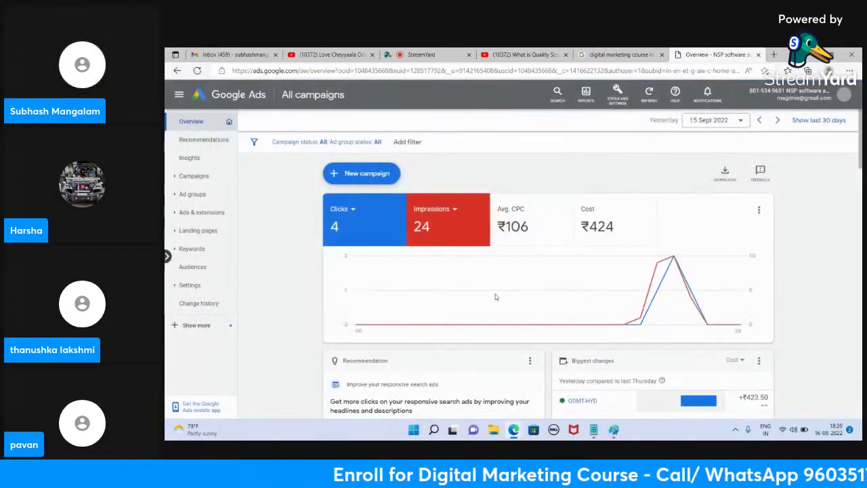
Open the search keywords of the ODMT ad group in the ODMT-HYD campaign
{"action": "left_click", "coordinate": [200, 177]}
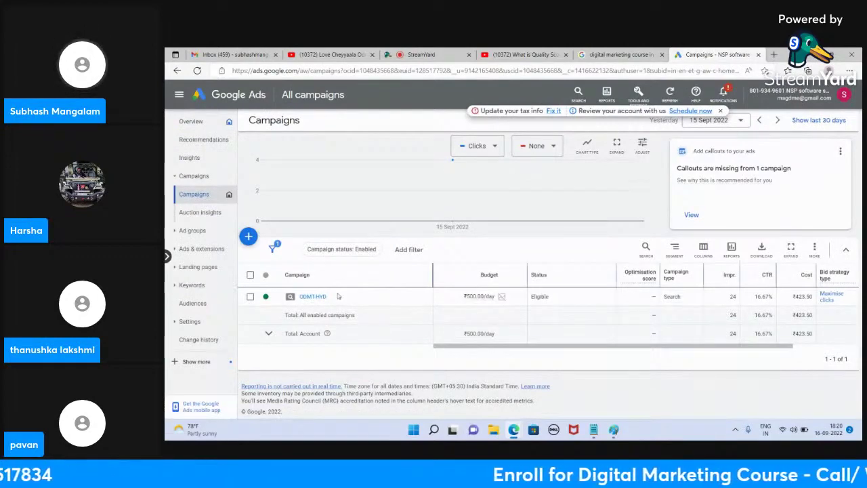
{"action": "left_click", "coordinate": [312, 298]}
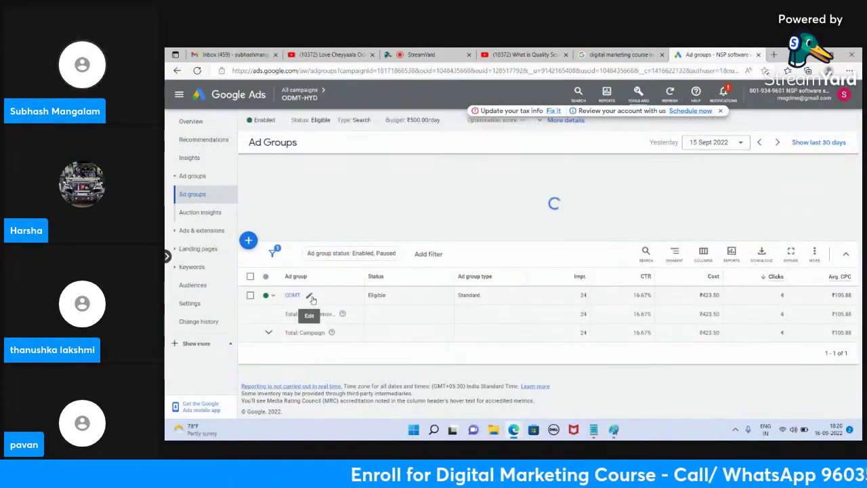
{"action": "left_click", "coordinate": [291, 313]}
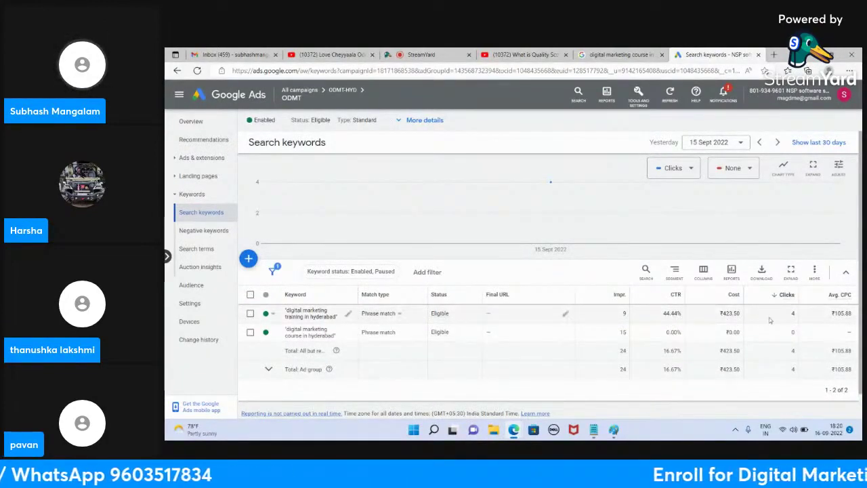
Add the Quality Score column to the search keywords table and set the date range to Last 7 days
{"action": "scroll", "coordinate": [770, 320], "scroll_direction": "right", "scroll_amount": 1}
{"action": "scroll", "coordinate": [770, 319], "scroll_direction": "left", "scroll_amount": 1}
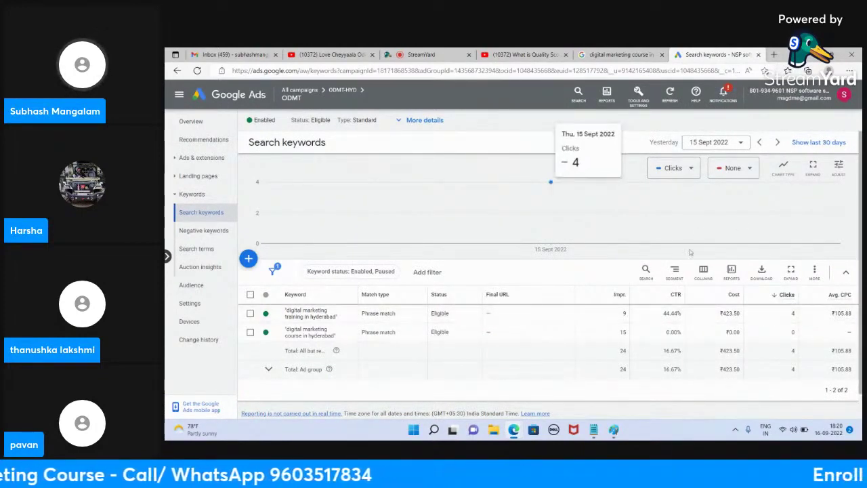
{"action": "left_click", "coordinate": [703, 271]}
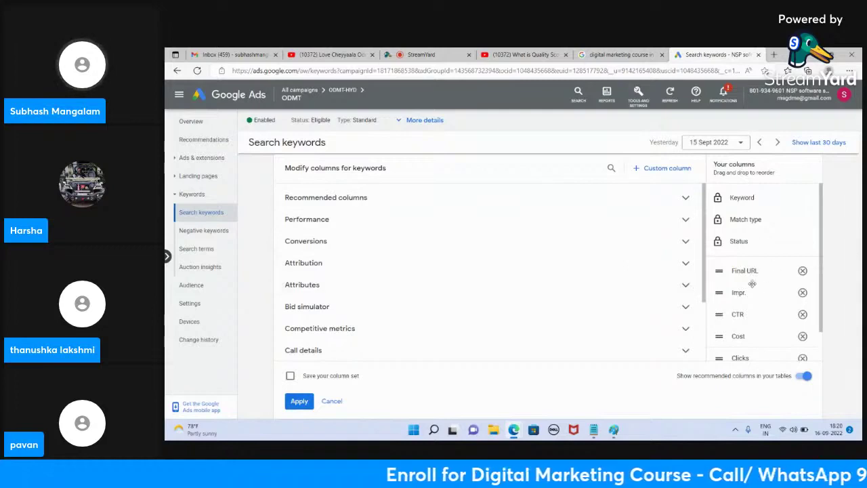
{"action": "scroll", "coordinate": [752, 284], "scroll_direction": "down", "scroll_amount": 1}
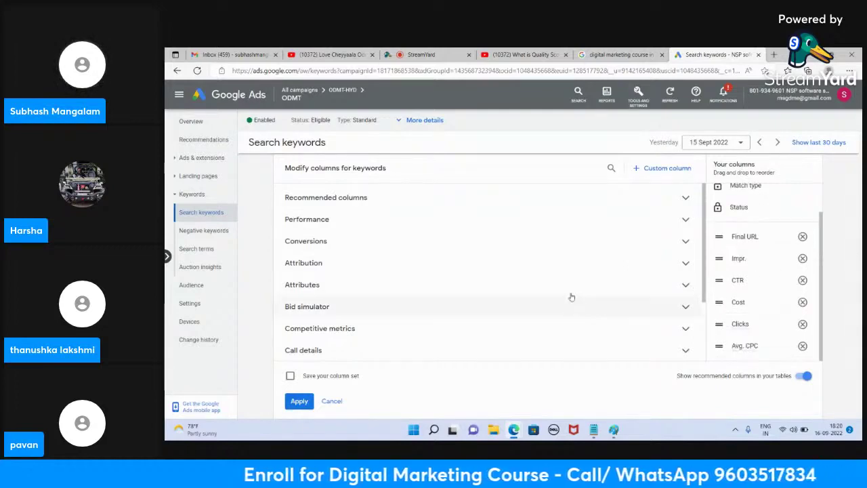
{"action": "scroll", "coordinate": [431, 291], "scroll_direction": "down", "scroll_amount": 2}
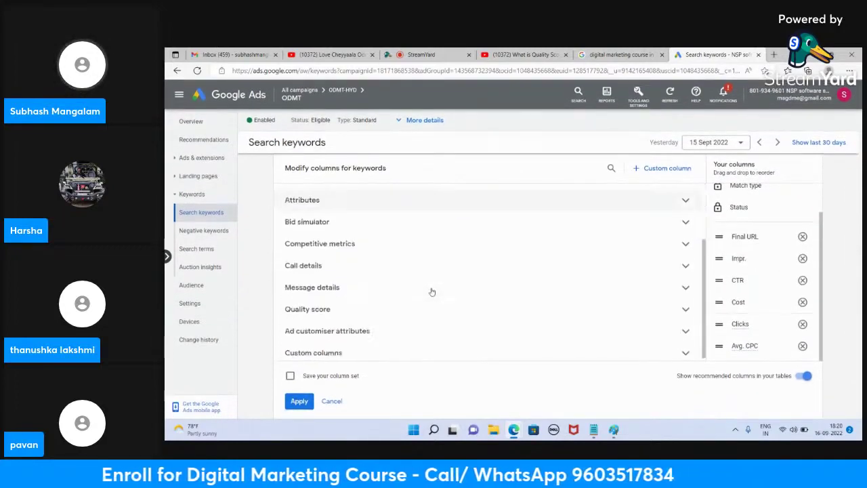
{"action": "left_click", "coordinate": [384, 315]}
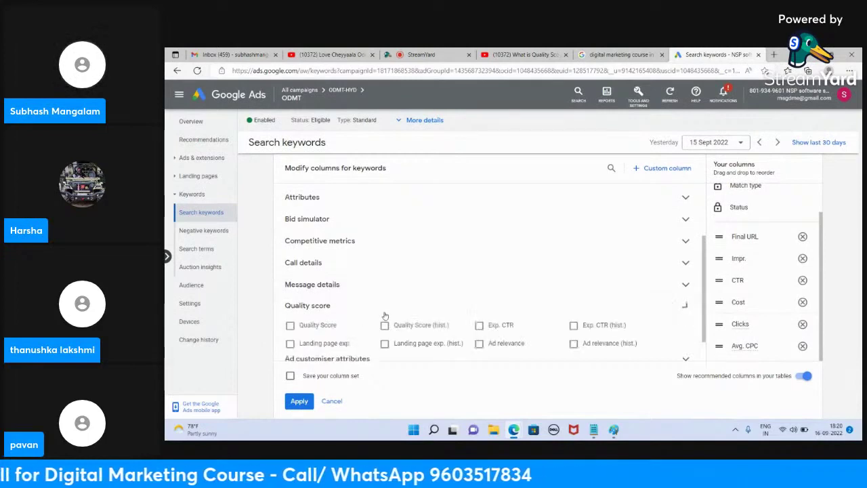
{"action": "left_click", "coordinate": [290, 326]}
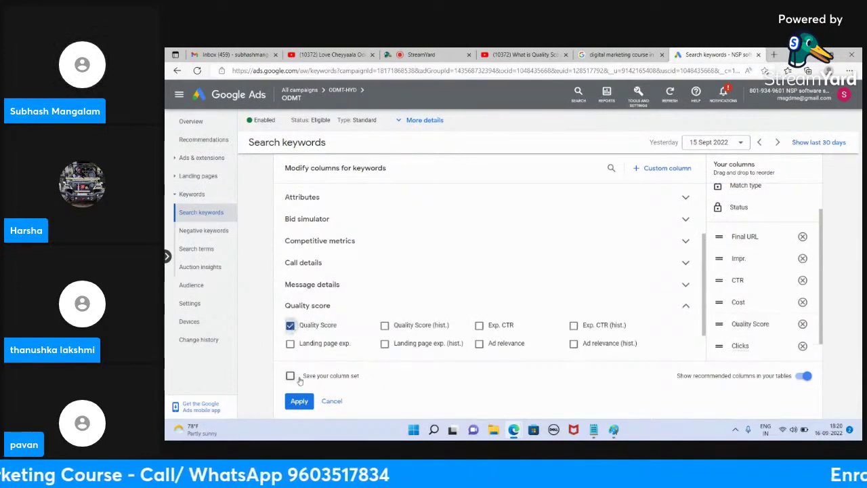
{"action": "left_click", "coordinate": [297, 400]}
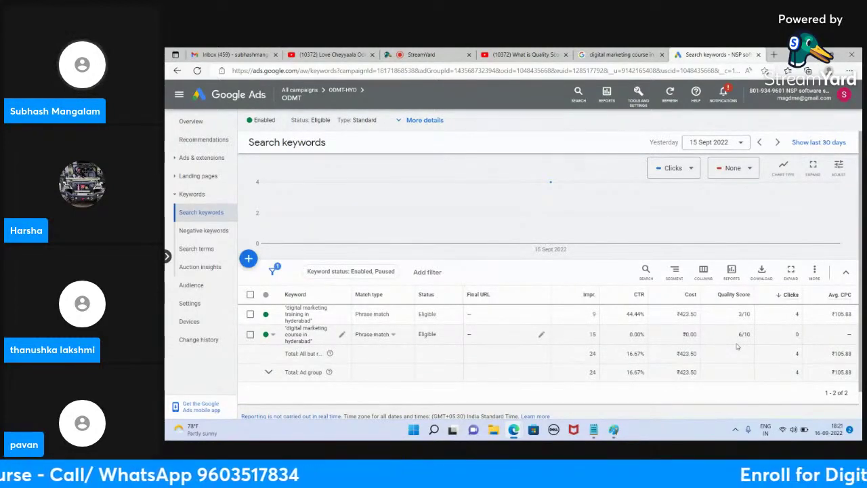
{"action": "left_click", "coordinate": [740, 144]}
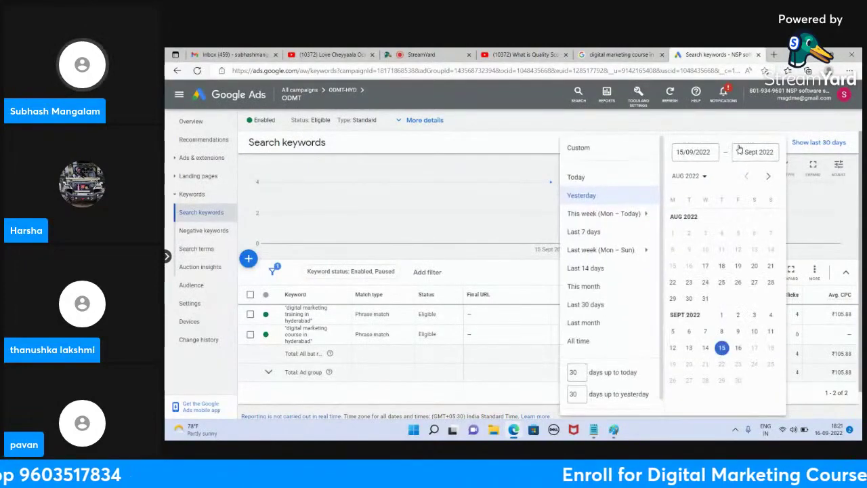
{"action": "left_click", "coordinate": [584, 232]}
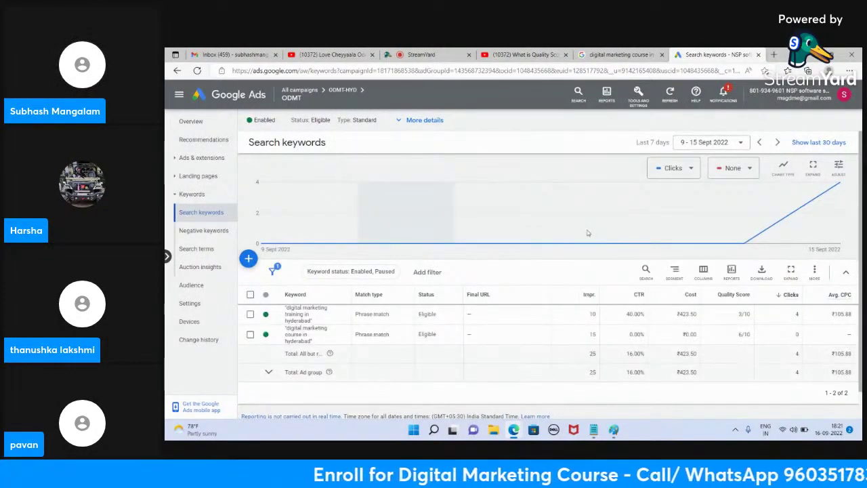
Check the StreamYard broadcast comments and the Google search results for the digital marketing course, ending on the StreamYard comments
{"action": "left_click", "coordinate": [427, 54]}
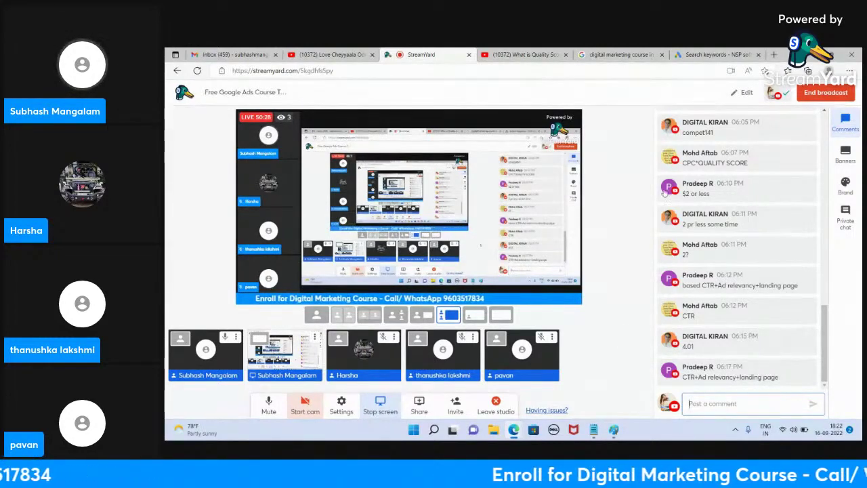
{"action": "left_click", "coordinate": [637, 55]}
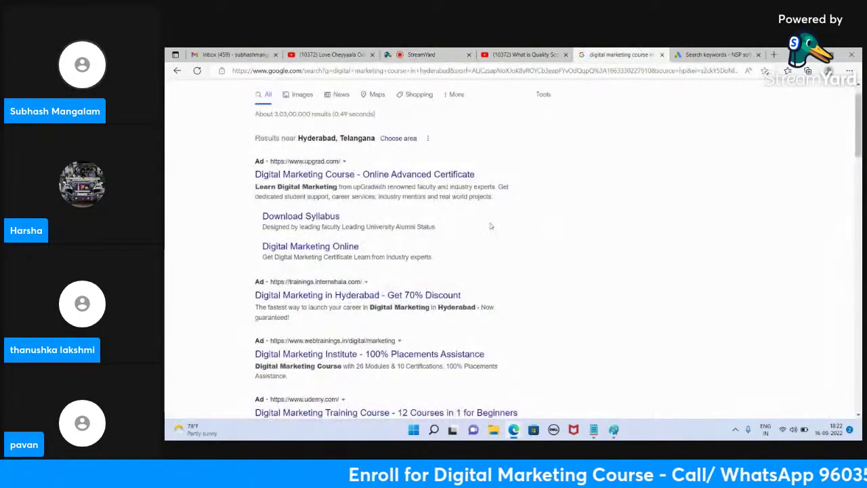
{"action": "left_click", "coordinate": [416, 55]}
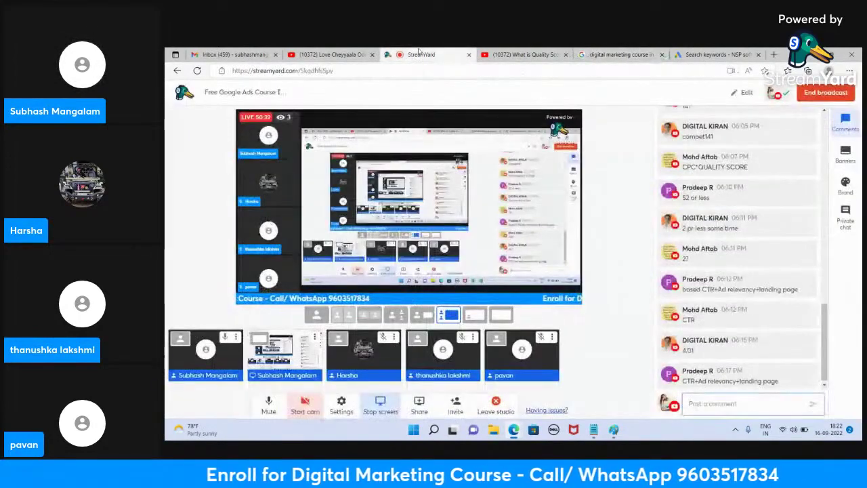